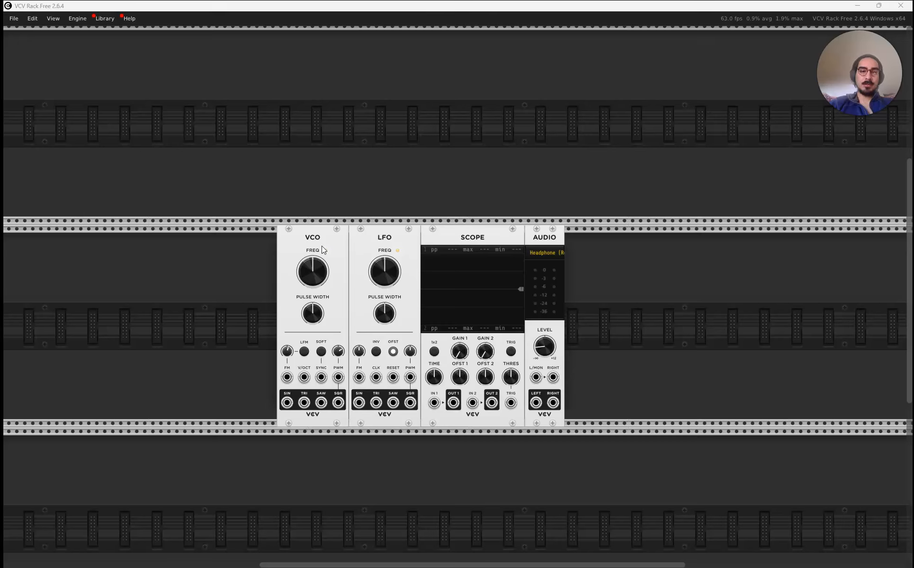
# Try a slightly higher VCO frequency of about 288 Hz and reset the knob to its default.
pyautogui.click(324, 245)
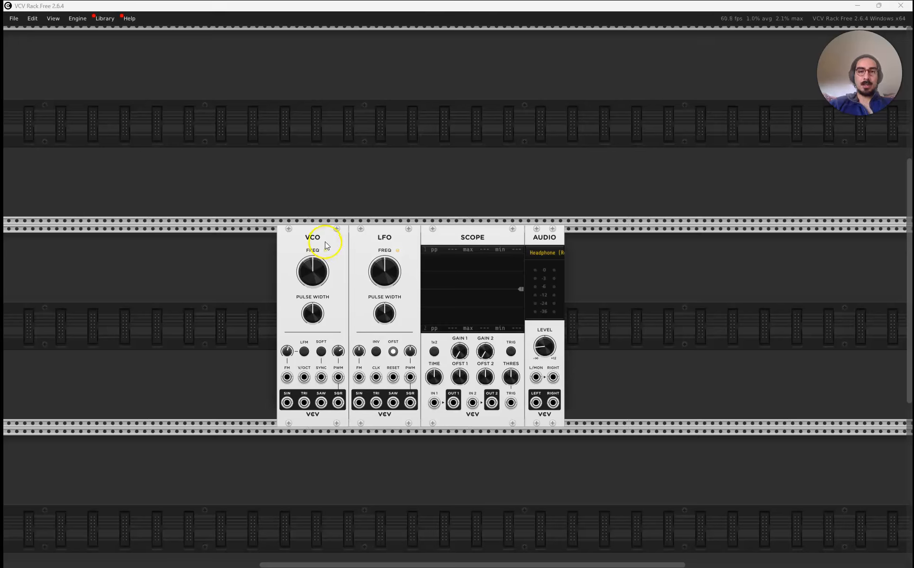
pyautogui.moveTo(315, 271)
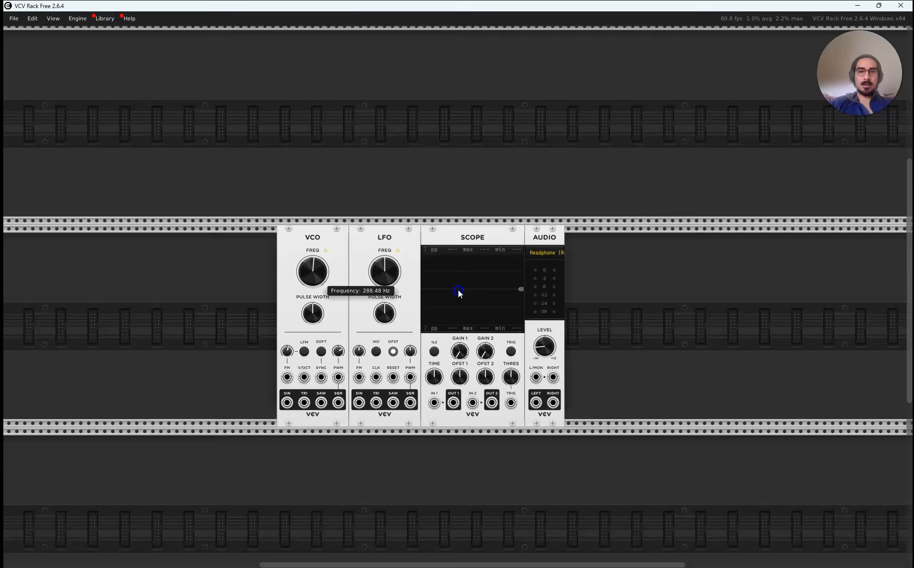
pyautogui.doubleClick(313, 271)
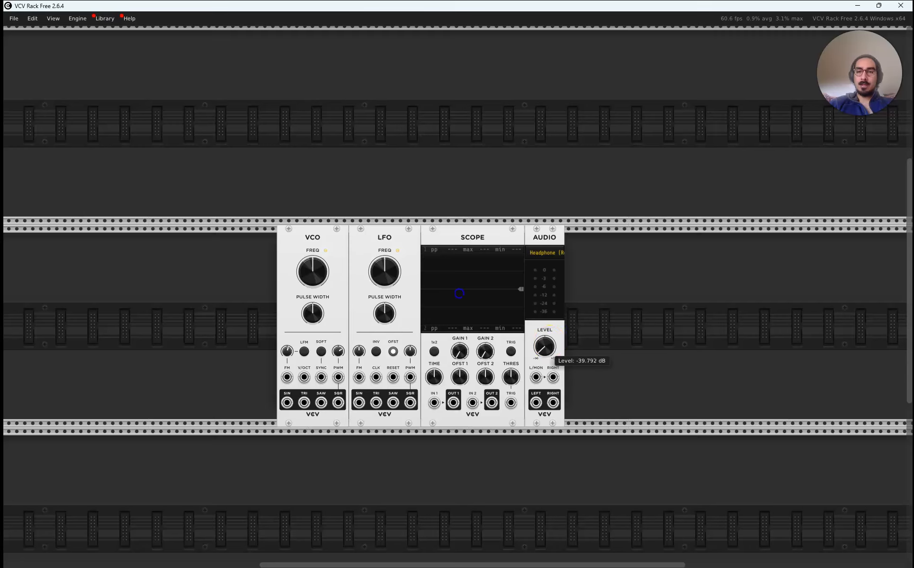
# Patch the VCO's sine output to Scope input 1 and the left audio input, and set the Scope time to 37.677 ms/screen.
pyautogui.moveTo(287, 403); pyautogui.dragTo(434, 403)
pyautogui.moveTo(535, 377); pyautogui.dragTo(287, 403)
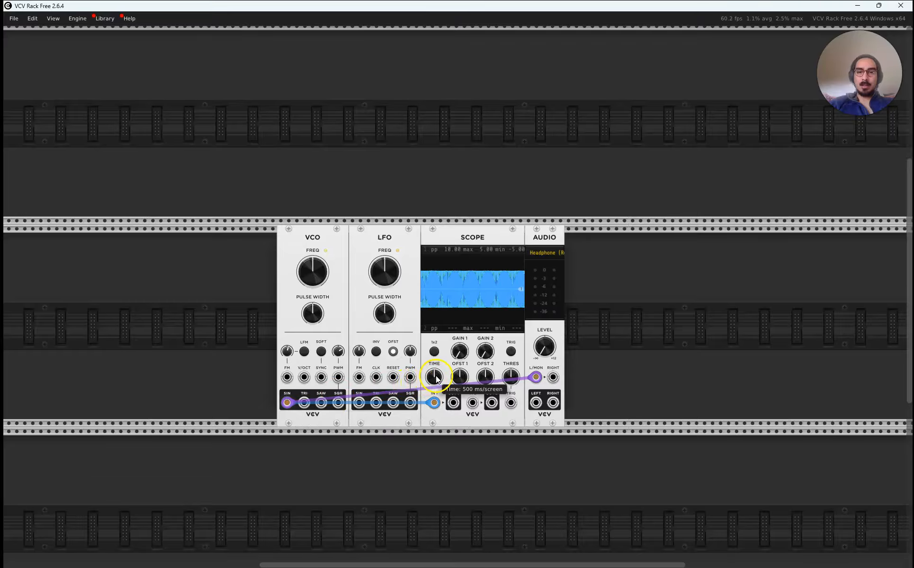
pyautogui.moveTo(433, 376); pyautogui.dragTo(434, 385)
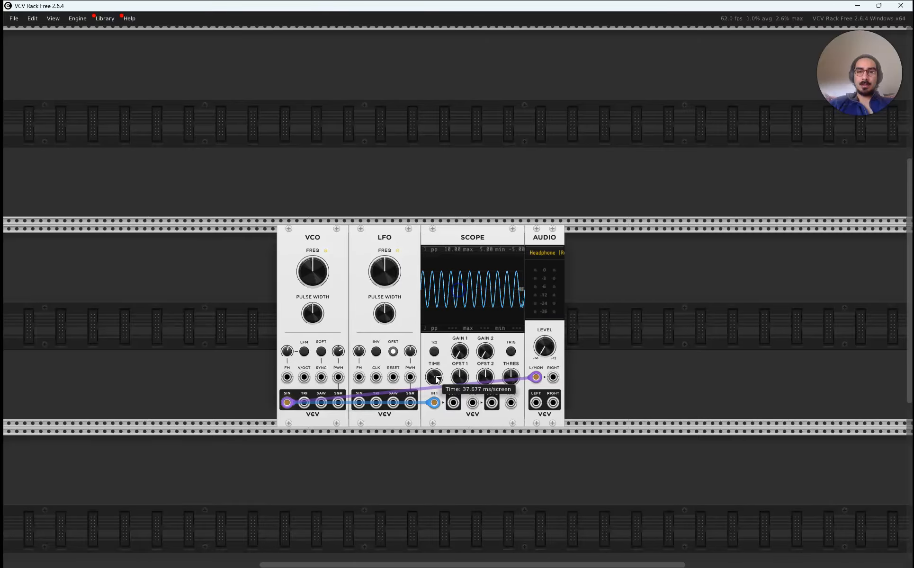
# Raise the audio level to -17.334 dB and move both VCO cables from the sine through the triangle to the square output.
pyautogui.moveTo(534, 334)
pyautogui.mouseDown()
pyautogui.moveTo(534, 348)
pyautogui.moveTo(544, 336)
pyautogui.mouseUp()
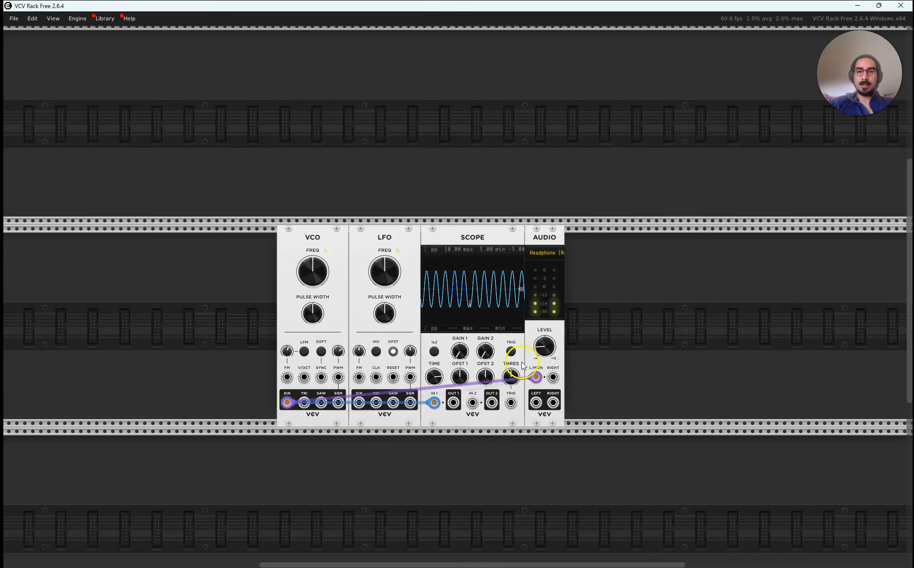
pyautogui.click(288, 405)
pyautogui.moveTo(287, 405); pyautogui.dragTo(303, 403)
pyautogui.moveTo(288, 403); pyautogui.dragTo(302, 402)
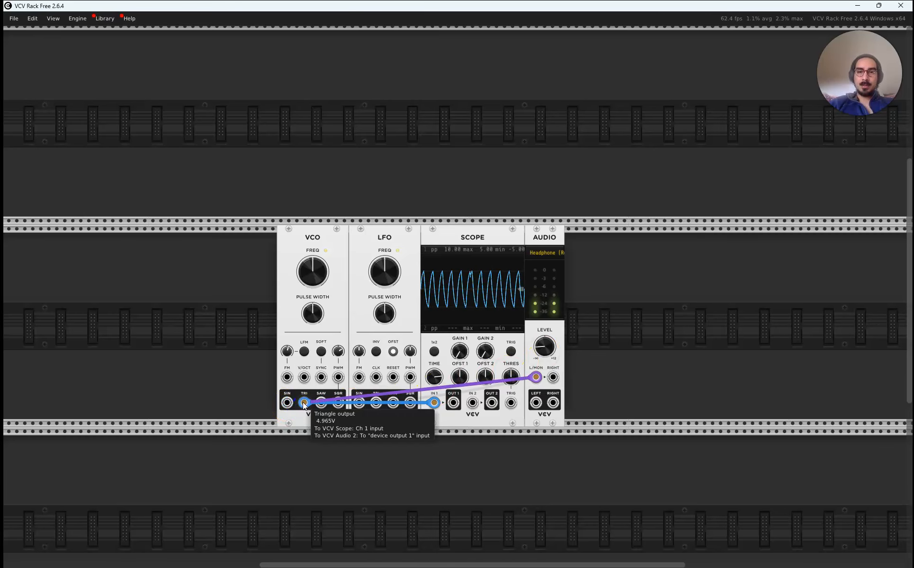
pyautogui.moveTo(303, 402); pyautogui.dragTo(334, 401)
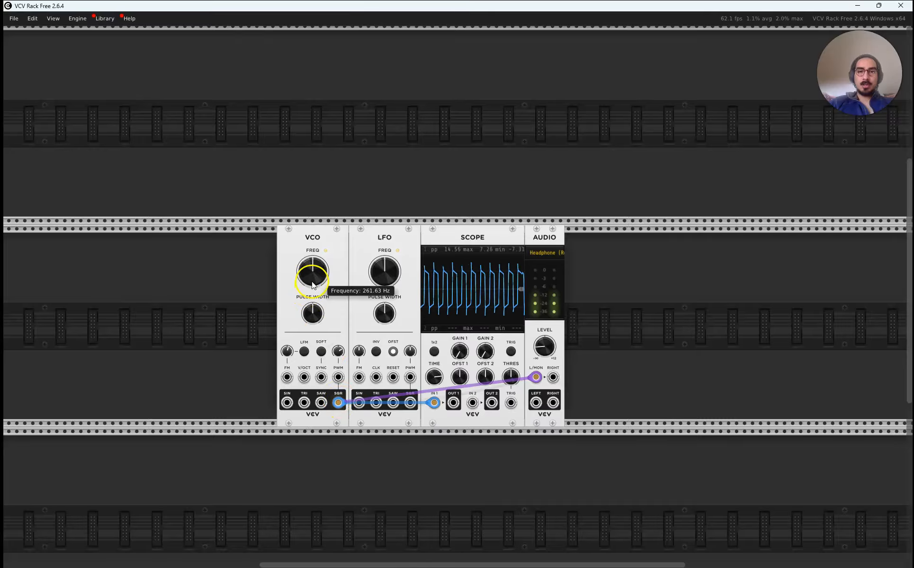
# Sweep the VCO frequency down to about 80 Hz and back up, returning it to its centre setting.
pyautogui.moveTo(312, 270); pyautogui.dragTo(312, 294)
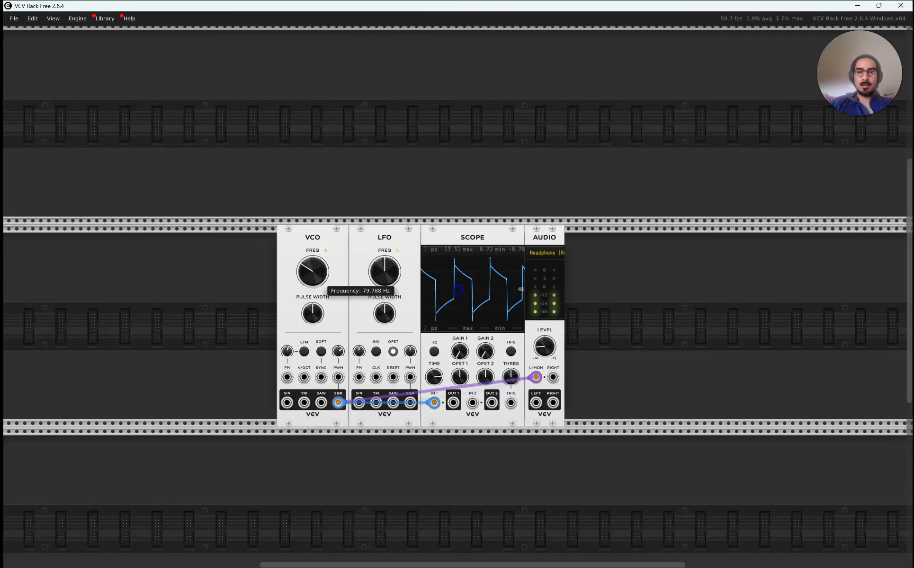
pyautogui.moveTo(312, 284); pyautogui.dragTo(312, 170)
pyautogui.moveTo(312, 271); pyautogui.dragTo(312, 303)
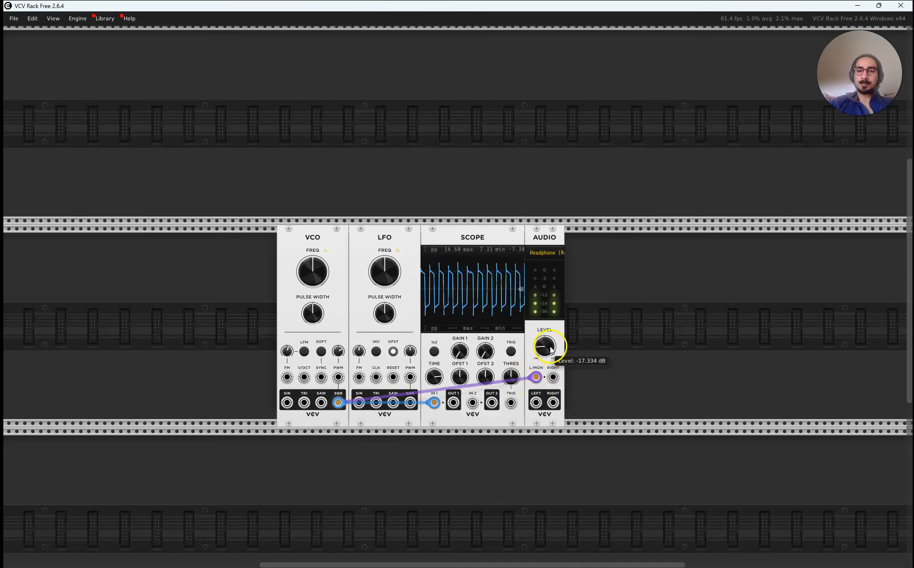
# Turn the audio level all the way down to -inf dB.
pyautogui.moveTo(544, 347); pyautogui.dragTo(545, 435)
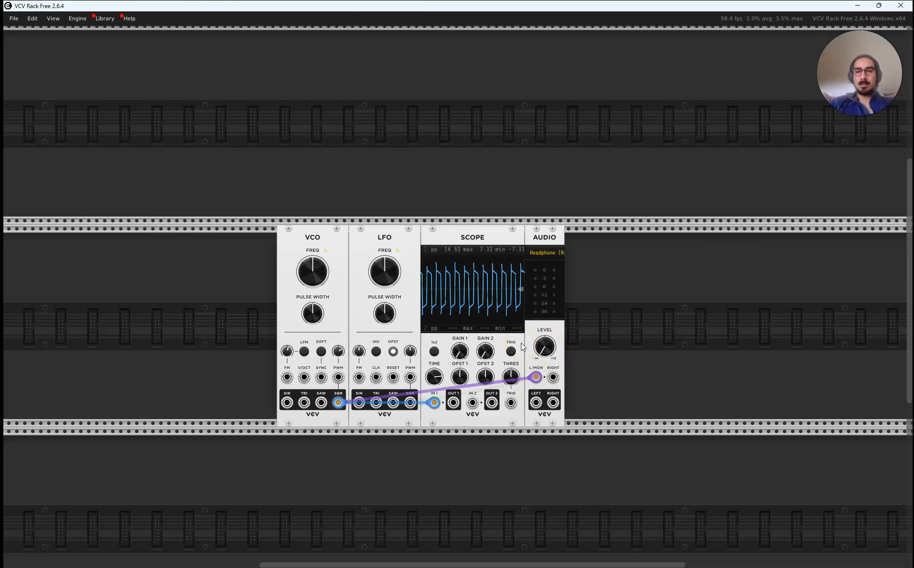
pyautogui.click(319, 429)
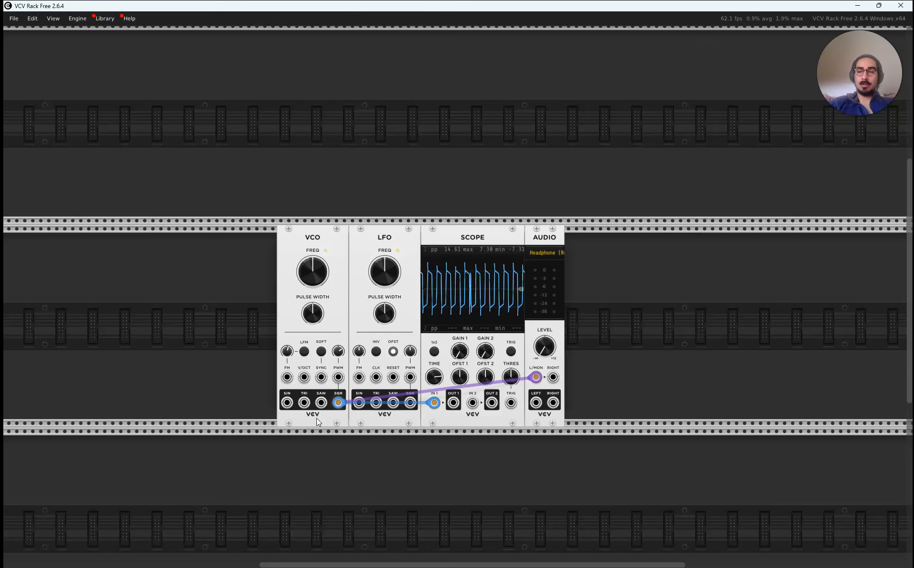
pyautogui.click(317, 418)
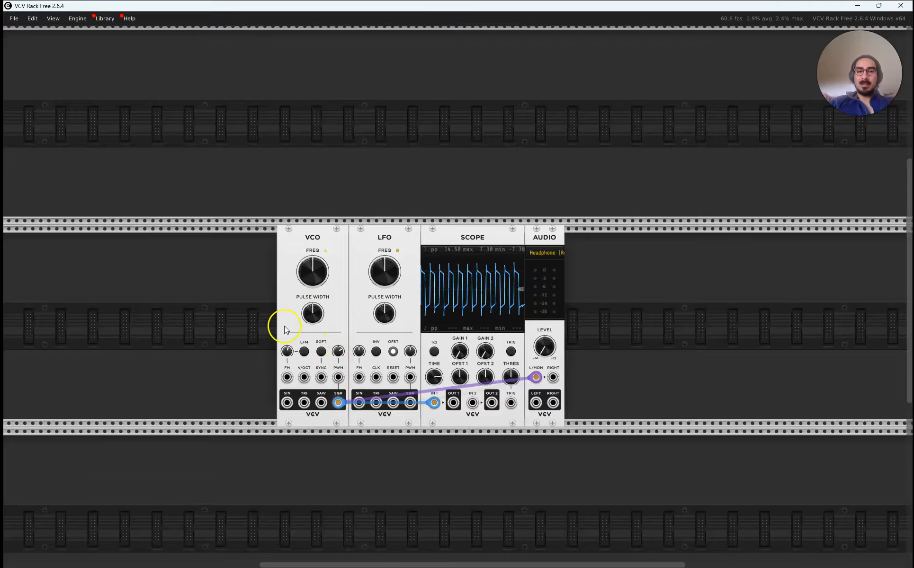
# Bring the audio level back up to a moderate setting and sweep the VCO's pulse width, returning it to centre.
pyautogui.moveTo(541, 349)
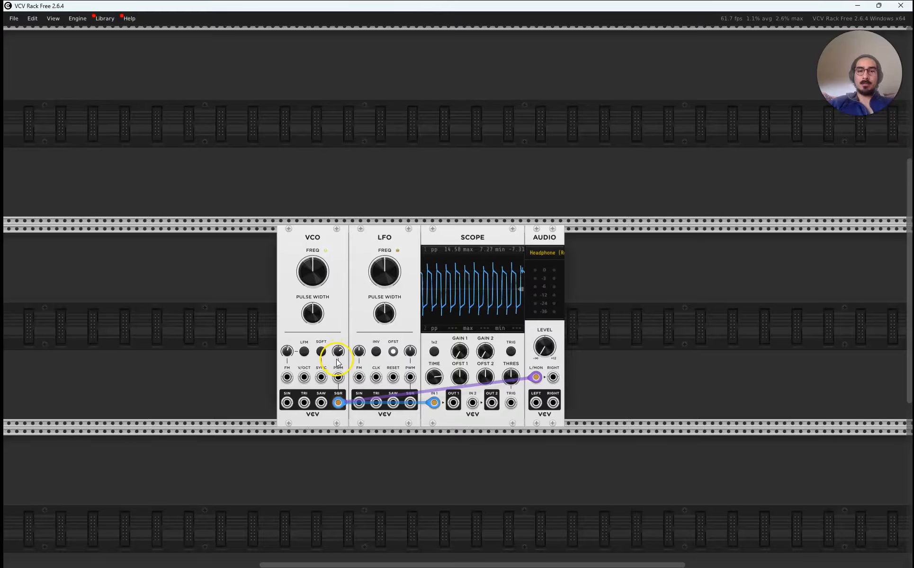
pyautogui.moveTo(317, 324)
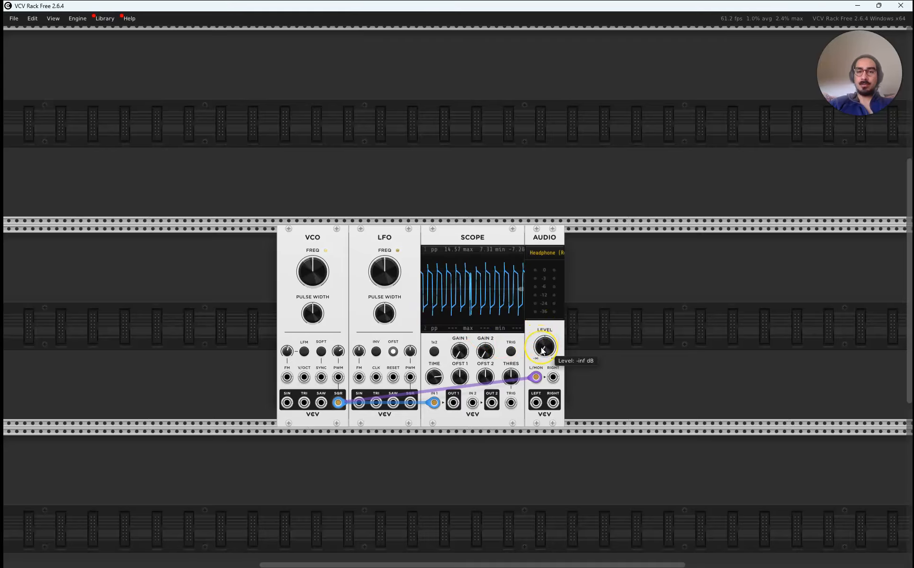
pyautogui.moveTo(542, 349)
pyautogui.mouseDown()
pyautogui.moveTo(543, 334)
pyautogui.moveTo(538, 353)
pyautogui.mouseUp()
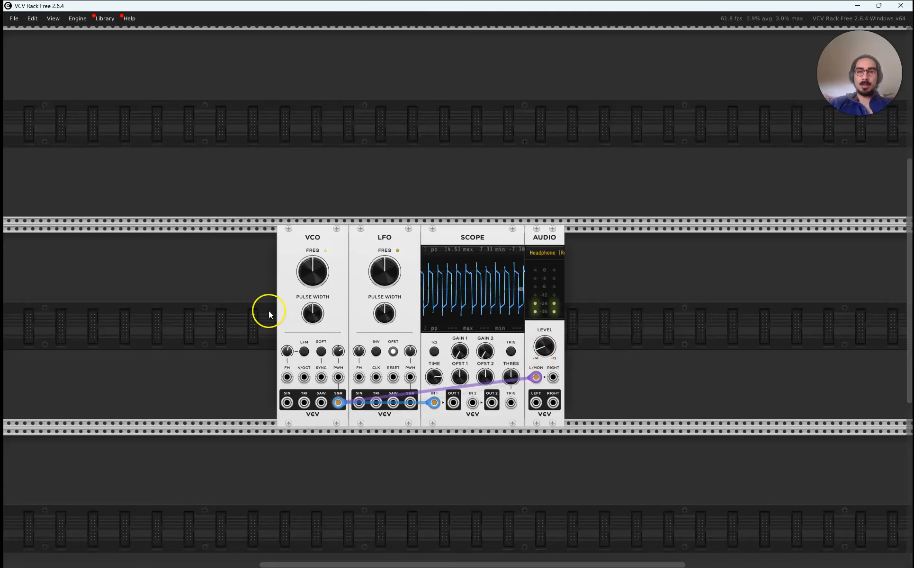
pyautogui.moveTo(314, 316)
pyautogui.mouseDown()
pyautogui.moveTo(315, 283)
pyautogui.moveTo(314, 342)
pyautogui.mouseUp()
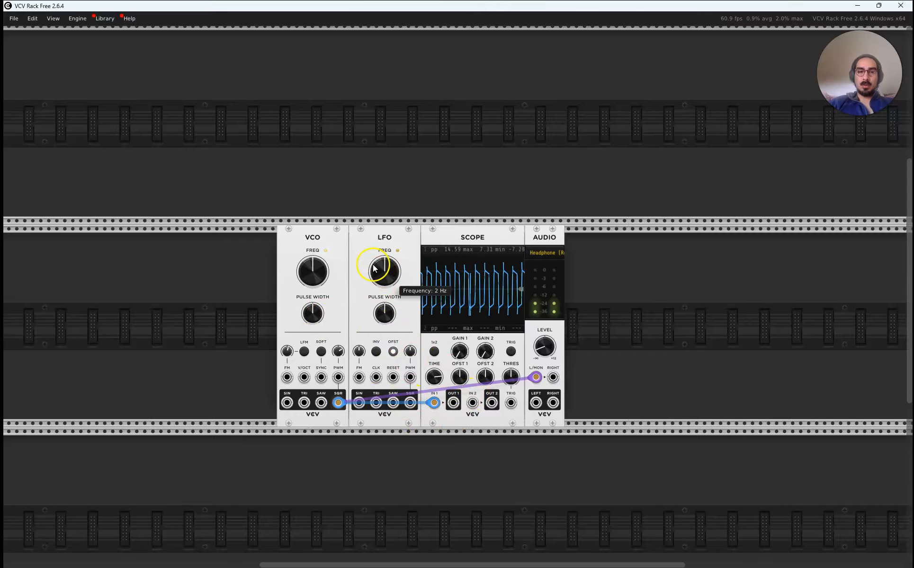
# Replace the VCO cables with the LFO's sine output patched to Scope input 1 and the left audio input, and lower the LFO frequency.
pyautogui.moveTo(535, 378); pyautogui.dragTo(394, 432)
pyautogui.moveTo(358, 402)
pyautogui.mouseDown()
pyautogui.moveTo(449, 406)
pyautogui.moveTo(434, 402)
pyautogui.mouseUp()
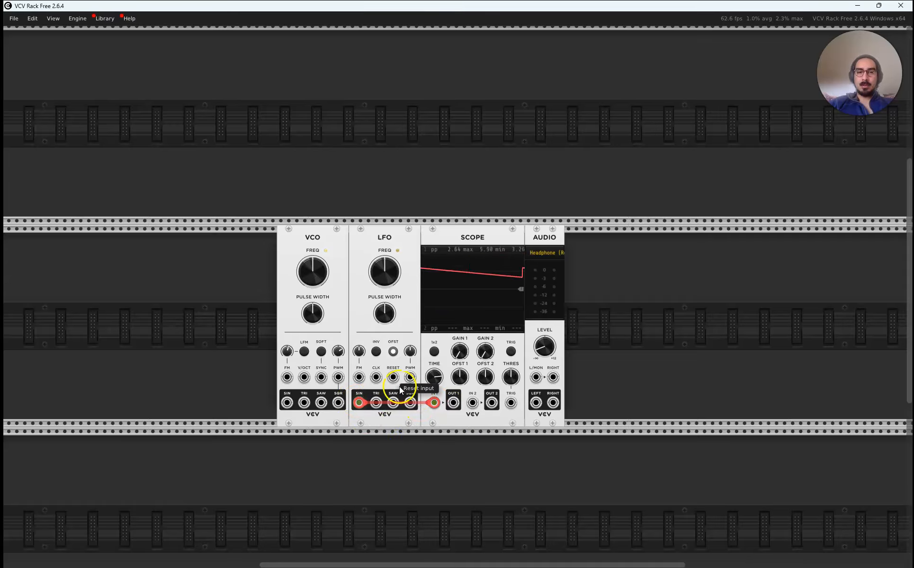
pyautogui.moveTo(534, 377); pyautogui.dragTo(367, 406)
pyautogui.moveTo(392, 281)
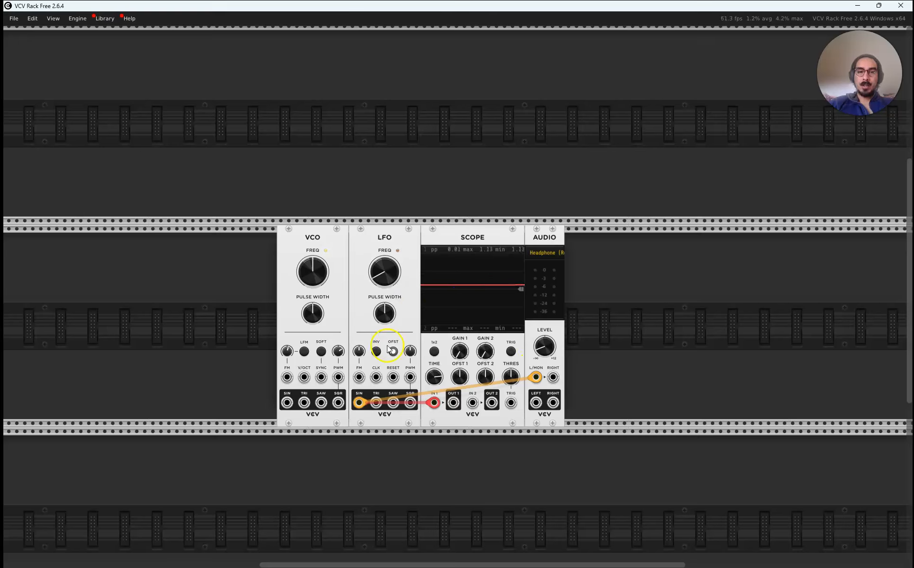
# Patch the VCO's square output to Scope input 2 and stack its audio cable on the left audio input.
pyautogui.moveTo(339, 402); pyautogui.dragTo(472, 402)
pyautogui.moveTo(552, 377); pyautogui.dragTo(341, 404)
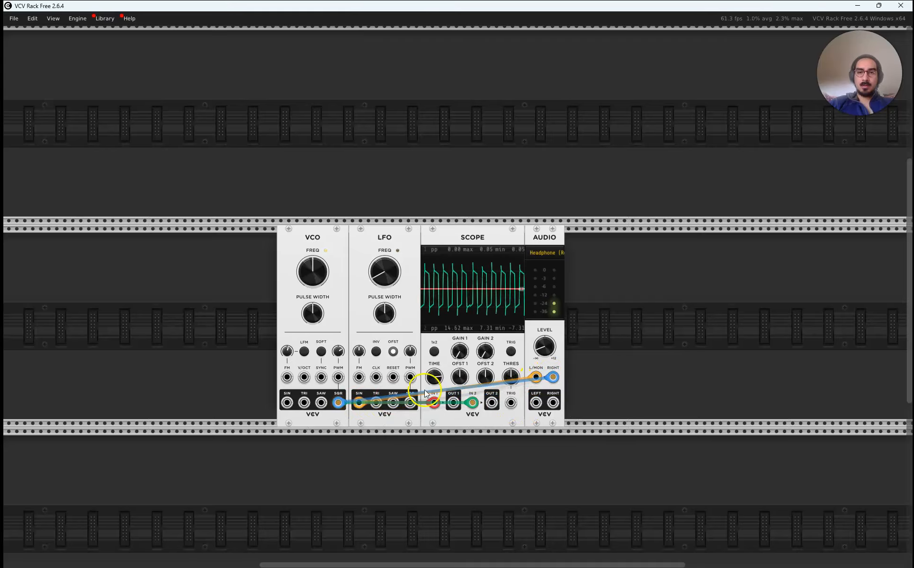
pyautogui.moveTo(552, 377); pyautogui.dragTo(540, 377)
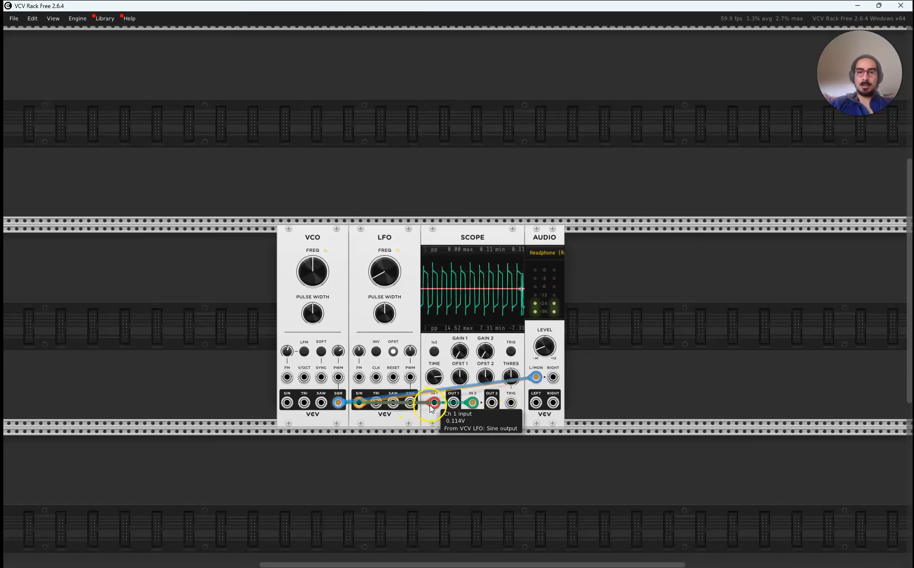
# Move the LFO's Scope cable to its square output and leave only the VCO's square output feeding the left audio input.
pyautogui.moveTo(360, 406); pyautogui.dragTo(408, 406)
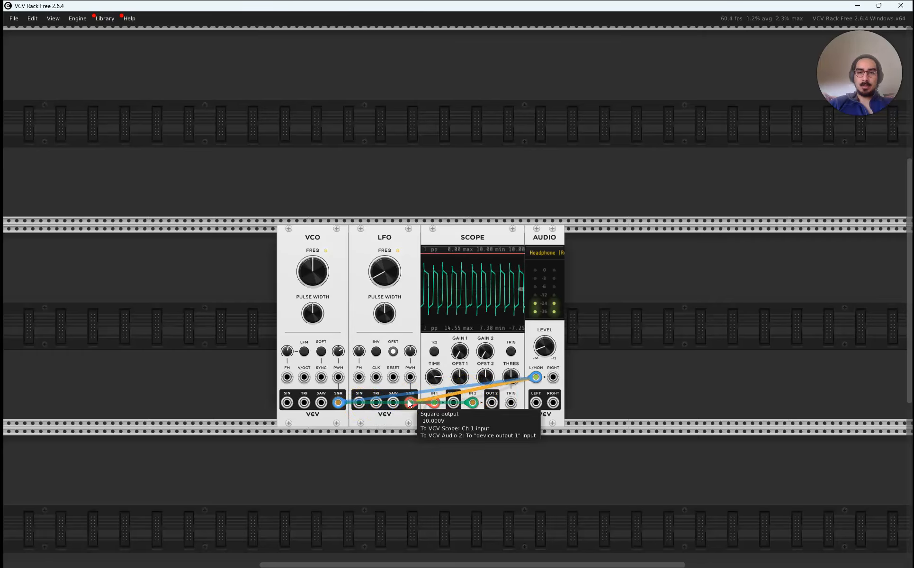
pyautogui.moveTo(536, 378); pyautogui.dragTo(534, 389)
pyautogui.moveTo(536, 379); pyautogui.dragTo(338, 403)
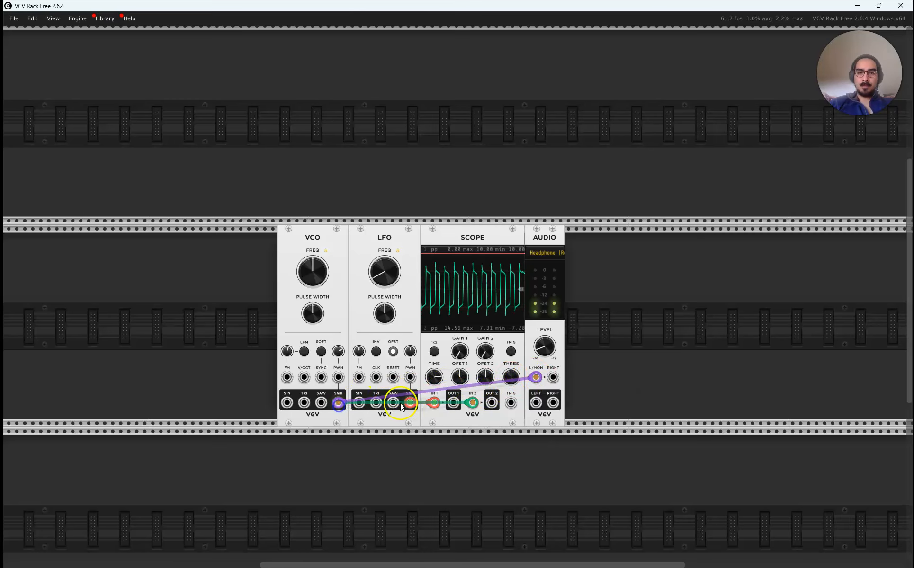
# Patch the LFO's square output into the VCO's PWM input and reduce the VCO's pulse width modulation amount.
pyautogui.moveTo(410, 403)
pyautogui.mouseDown()
pyautogui.moveTo(346, 394)
pyautogui.moveTo(420, 403)
pyautogui.moveTo(410, 402)
pyautogui.mouseUp()
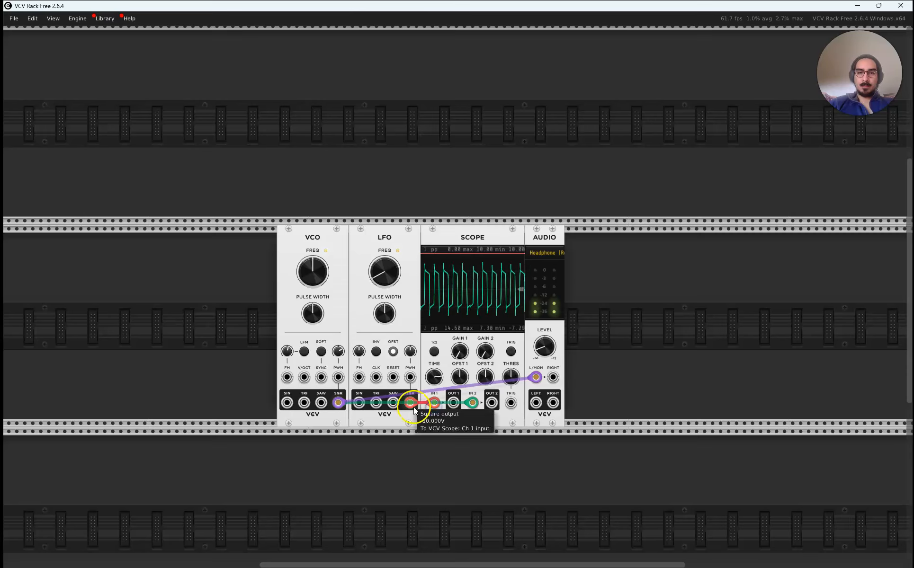
pyautogui.moveTo(338, 377); pyautogui.dragTo(410, 403)
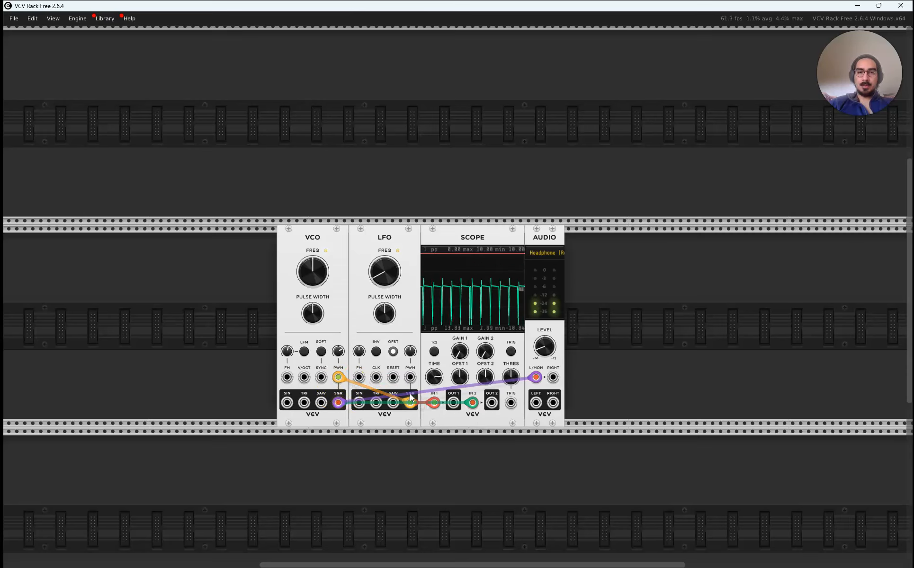
pyautogui.moveTo(341, 353); pyautogui.dragTo(339, 383)
# Raise the LFO frequency above its centre setting and lower the VCO frequency well below centre.
pyautogui.moveTo(458, 291); pyautogui.dragTo(458, 265)
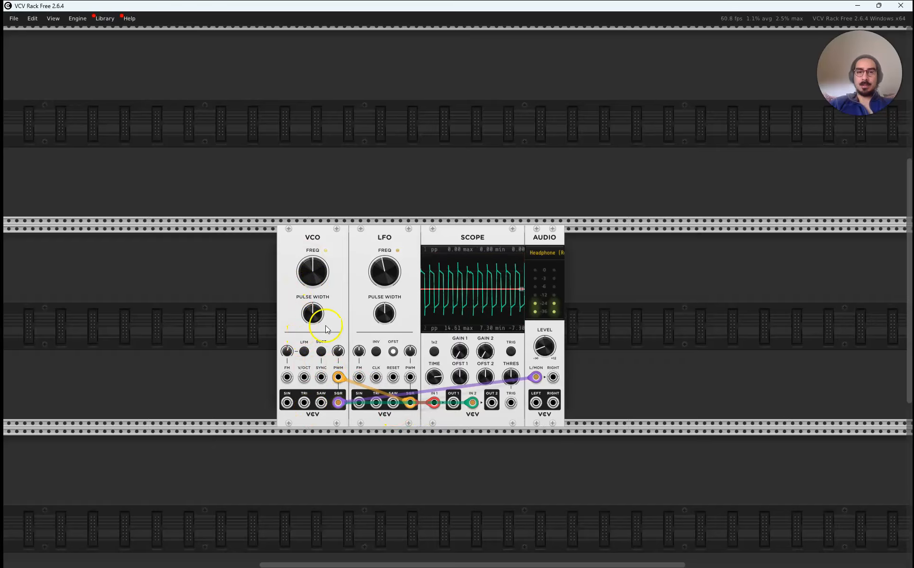
pyautogui.moveTo(381, 282); pyautogui.dragTo(457, 291)
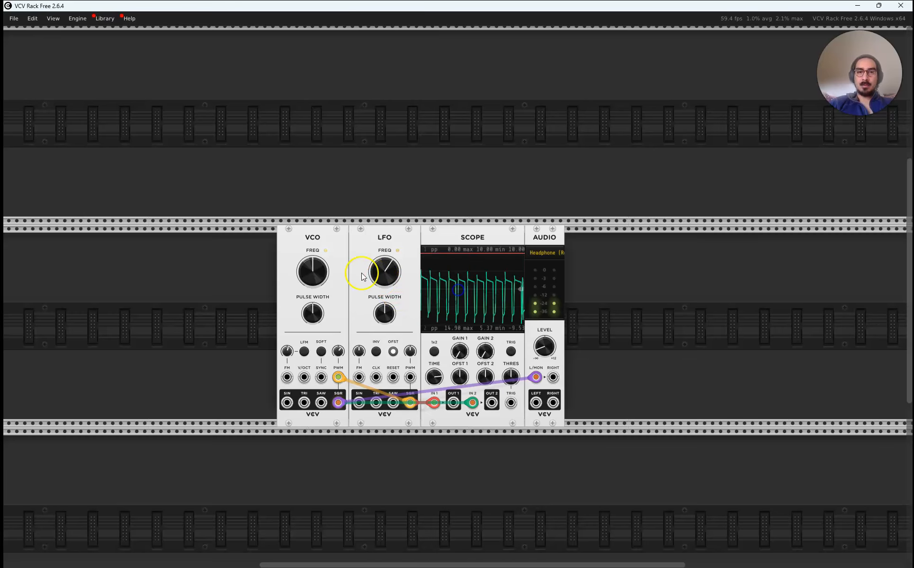
pyautogui.moveTo(312, 272)
pyautogui.mouseDown()
pyautogui.moveTo(312, 318)
pyautogui.moveTo(328, 274)
pyautogui.mouseUp()
pyautogui.moveTo(458, 291); pyautogui.dragTo(458, 291)
pyautogui.moveTo(314, 272); pyautogui.dragTo(459, 289)
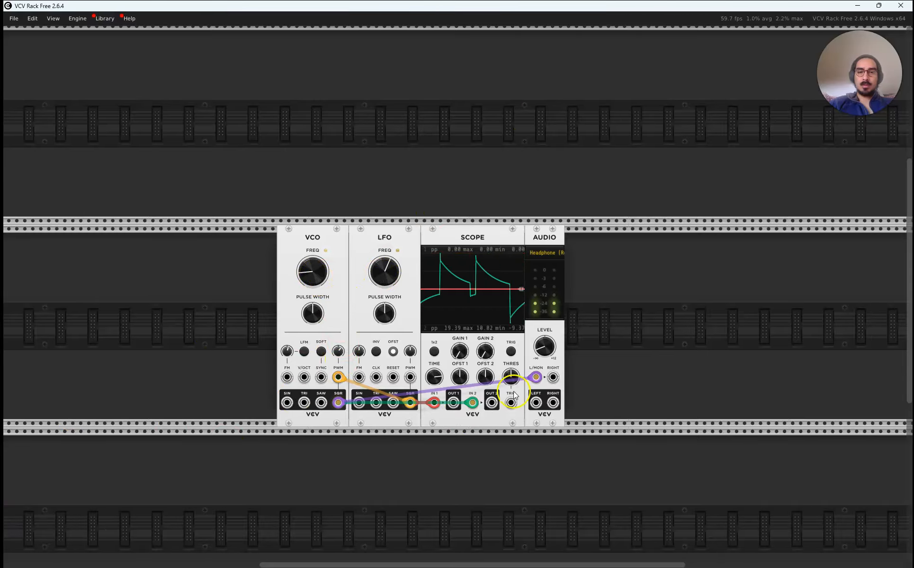
# Mute the audio output by lowering its level to -inf dB.
pyautogui.moveTo(544, 346); pyautogui.dragTo(544, 359)
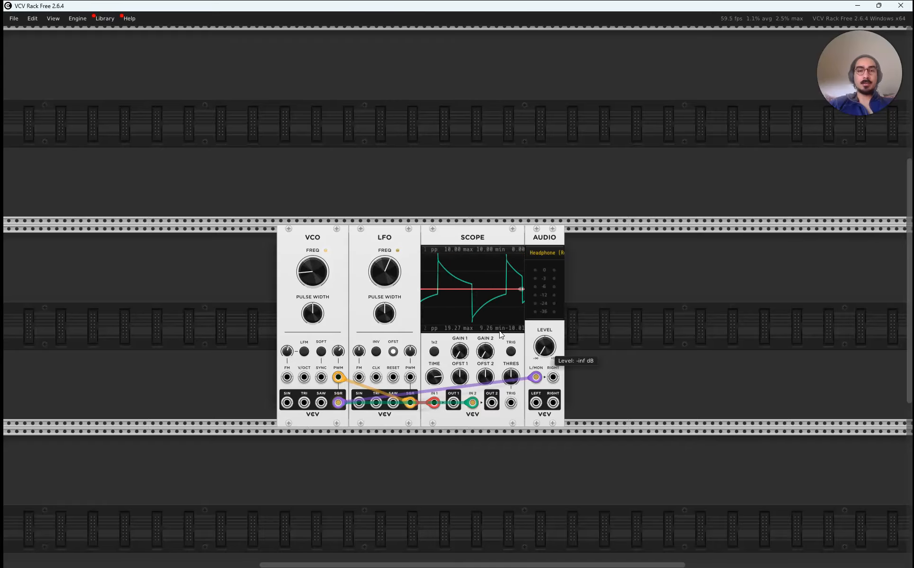
pyautogui.click(421, 292)
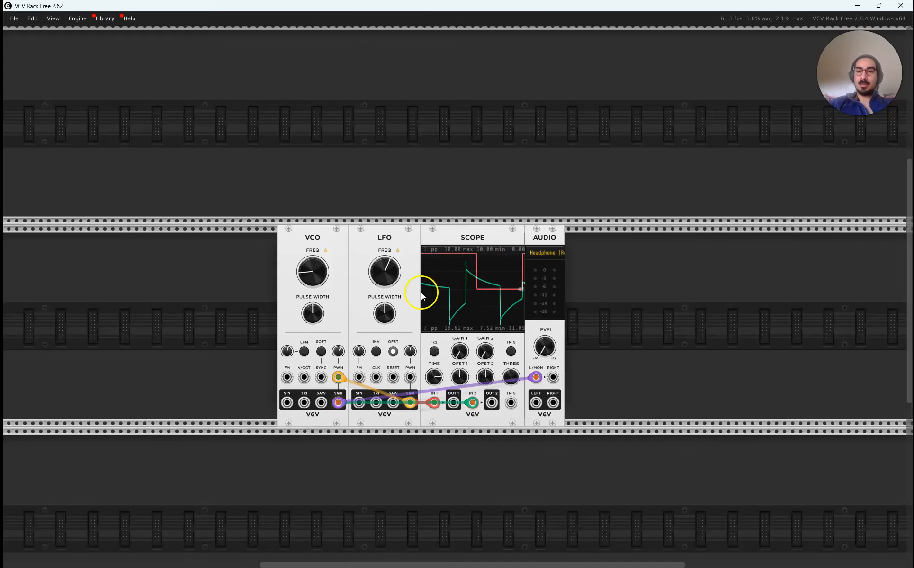